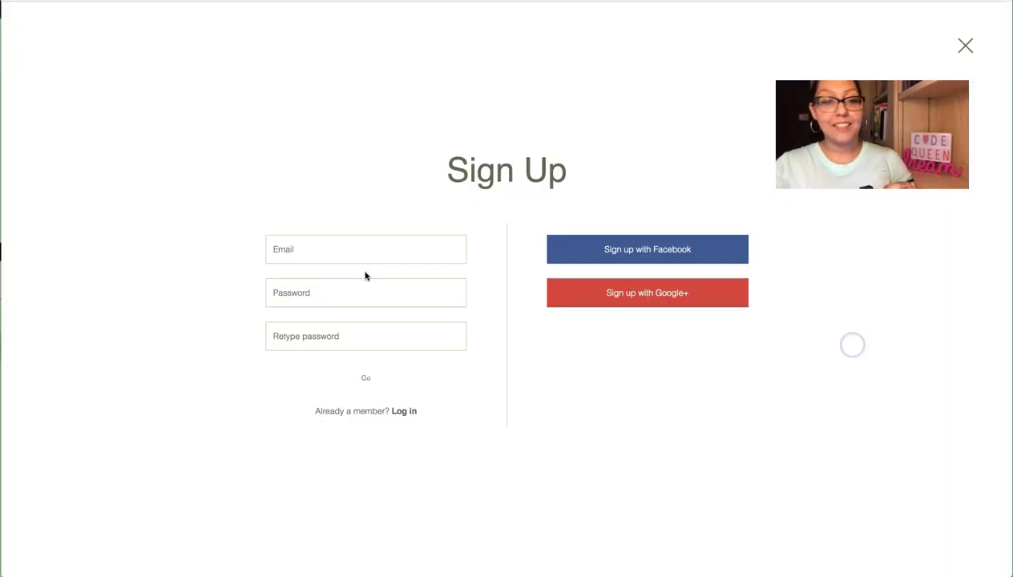
Step: Sign up as a new member with an email and password, then go to Profile from the avatar menu
{"action": "left_click", "coordinate": [367, 255]}
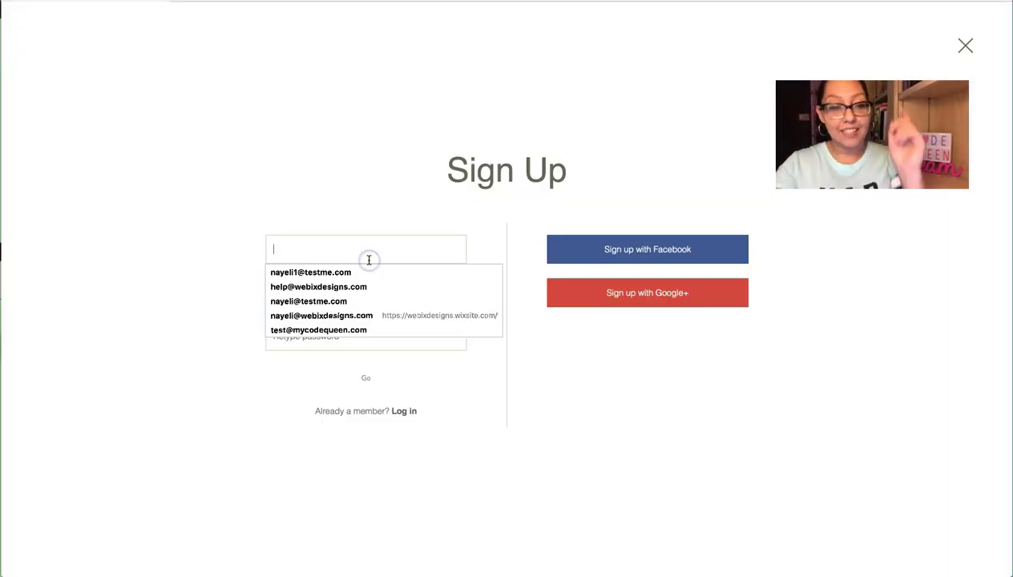
{"action": "type", "text": "nayeli"}
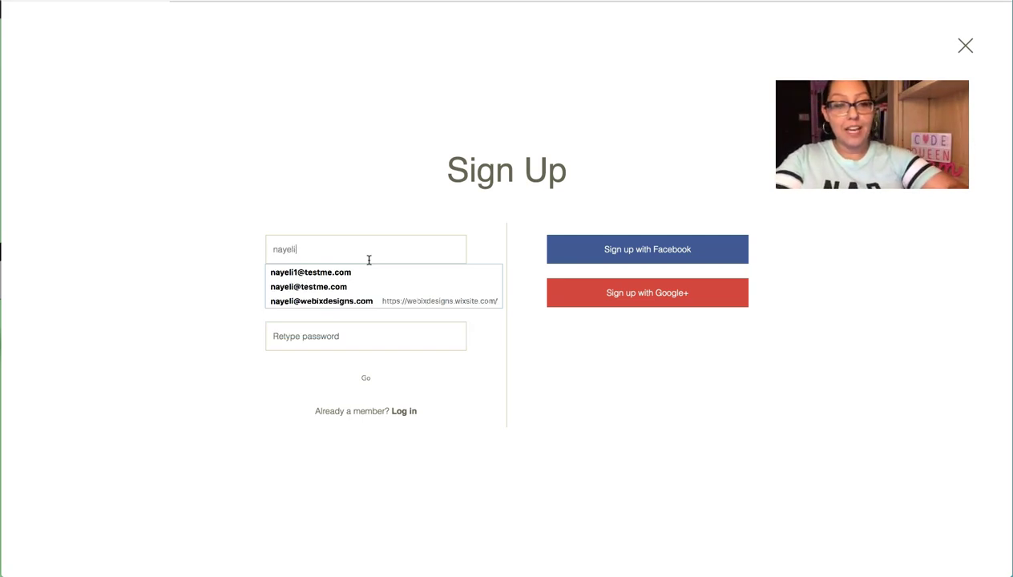
{"action": "left_click", "coordinate": [357, 388]}
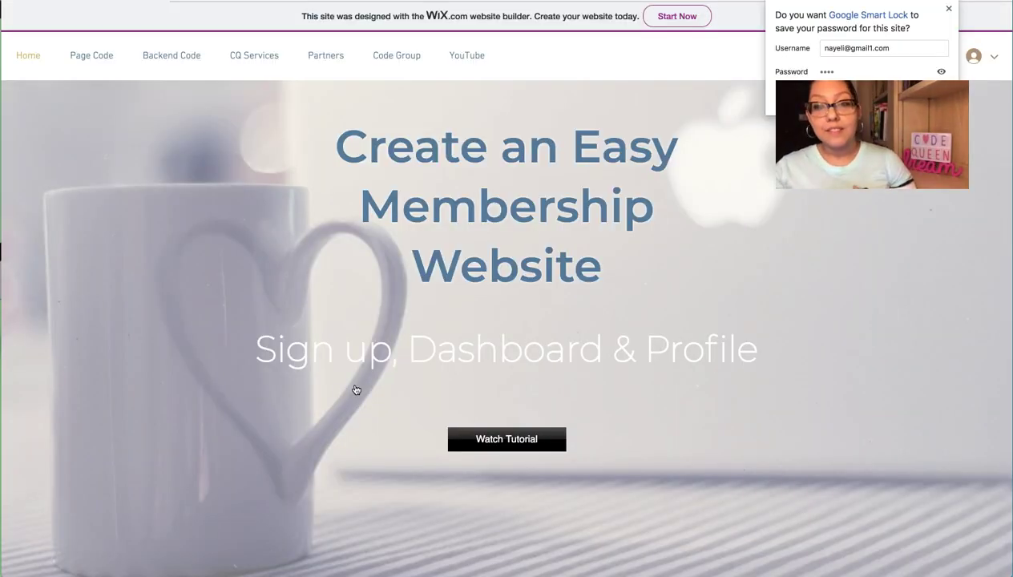
{"action": "left_click", "coordinate": [975, 58]}
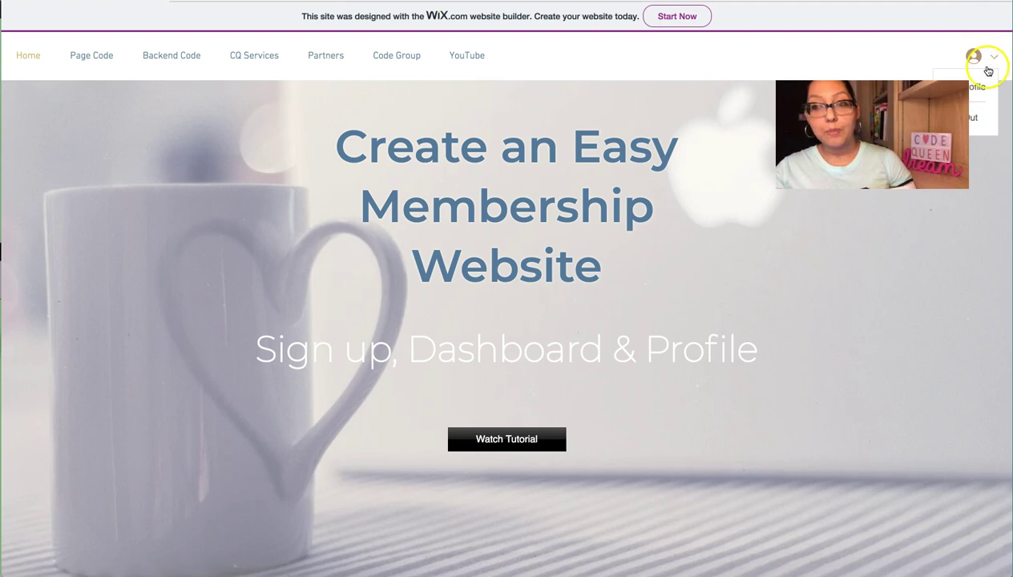
{"action": "left_click", "coordinate": [982, 93]}
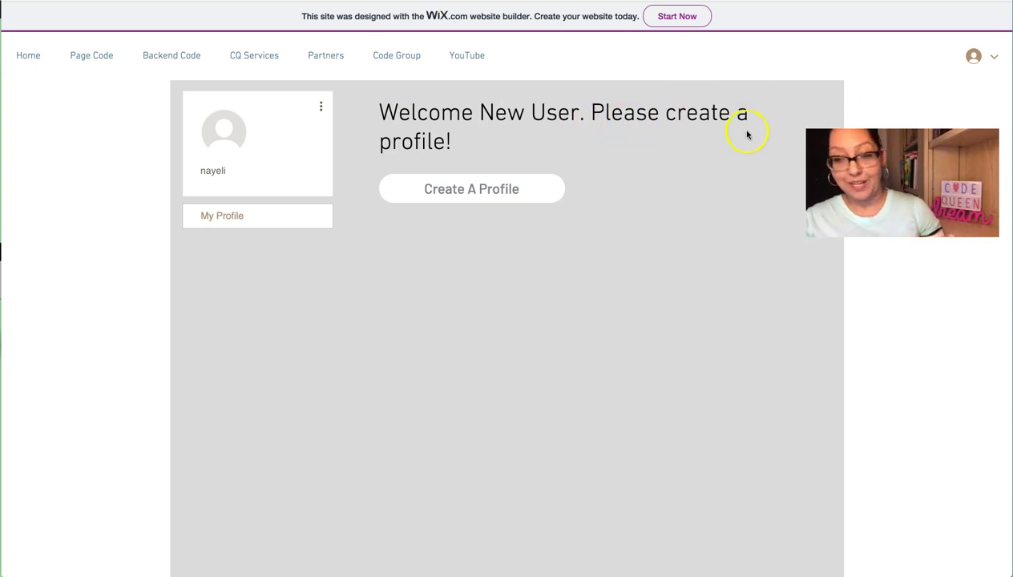
Step: Open the Create A Profile form and enter the member's first and last name
{"action": "left_click", "coordinate": [472, 234]}
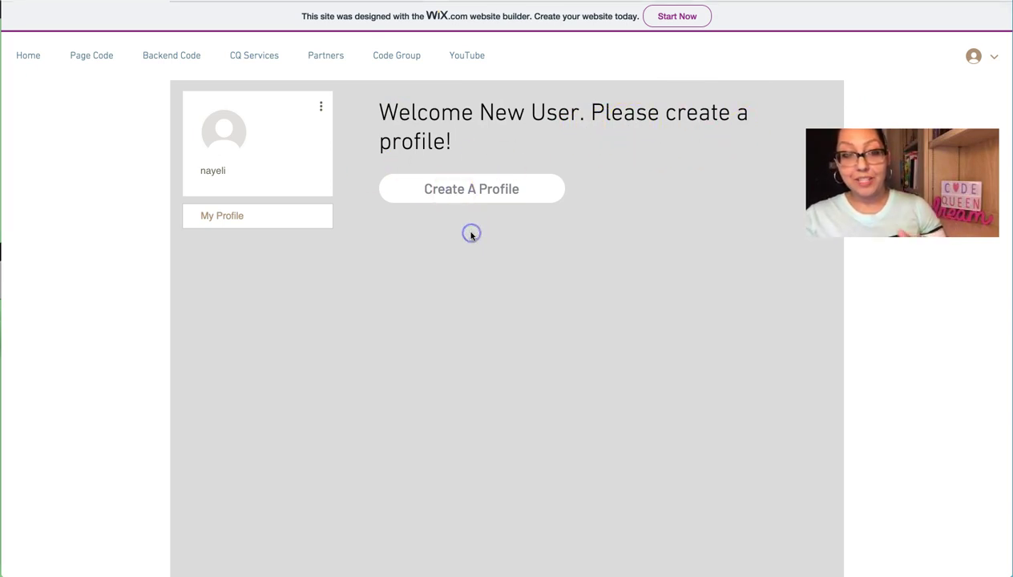
{"action": "left_click", "coordinate": [474, 189]}
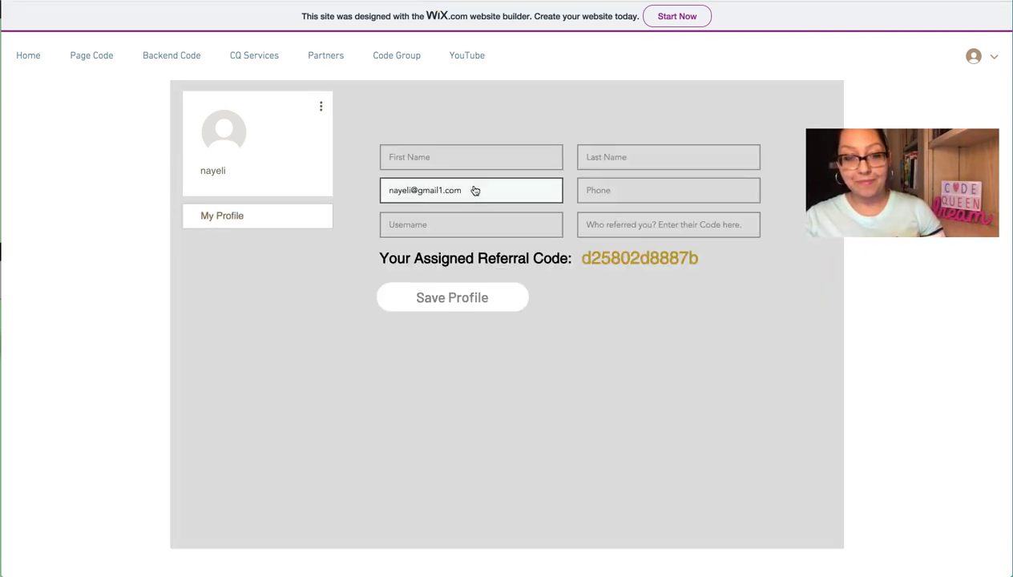
{"action": "left_click", "coordinate": [461, 158]}
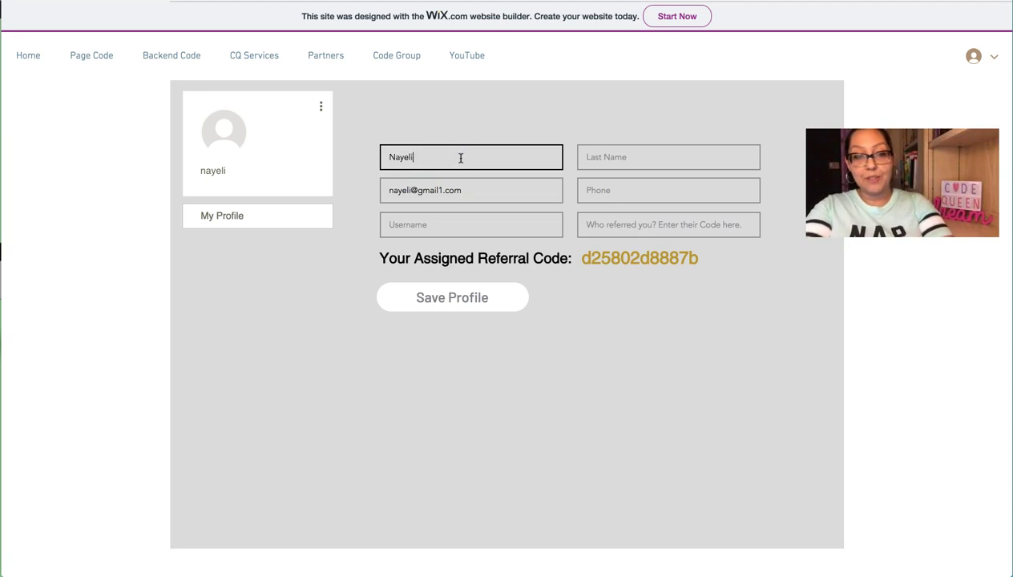
{"action": "key", "text": "Tab"}
{"action": "key", "text": "Tab"}
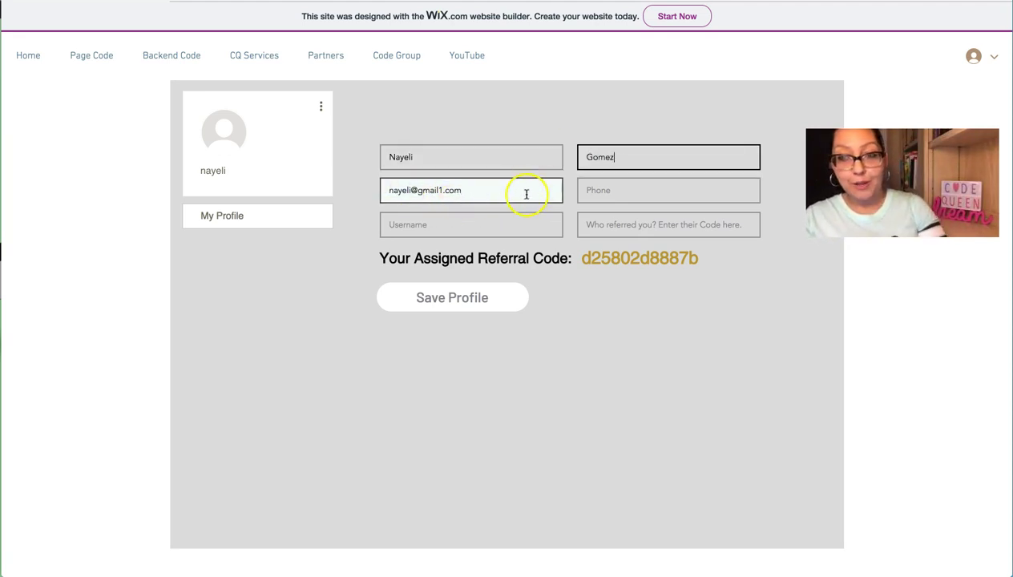
Step: Fill in the phone number, username 123 and referral code 1234566, then save the profile
{"action": "left_click", "coordinate": [647, 196]}
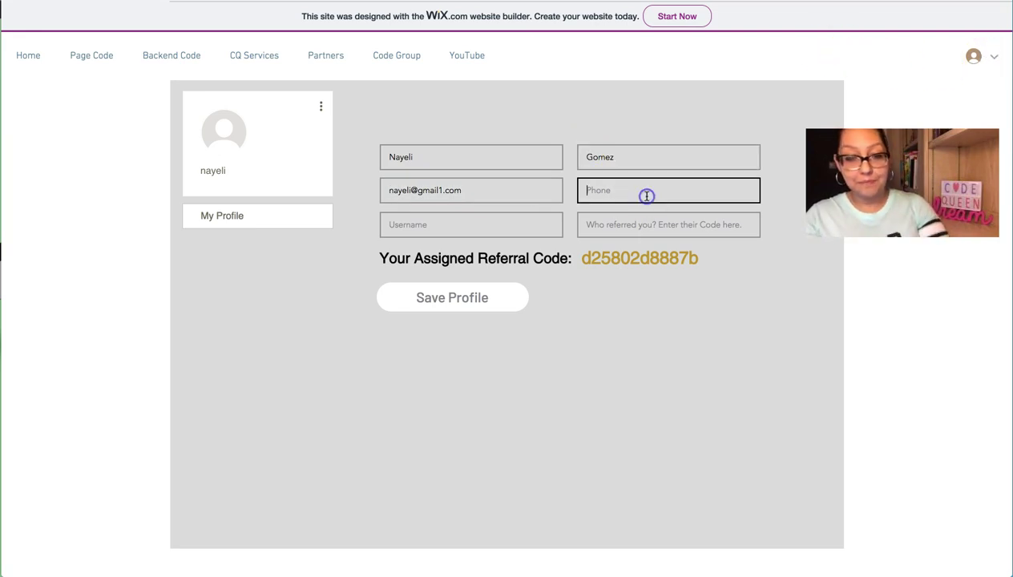
{"action": "type", "text": "phone"}
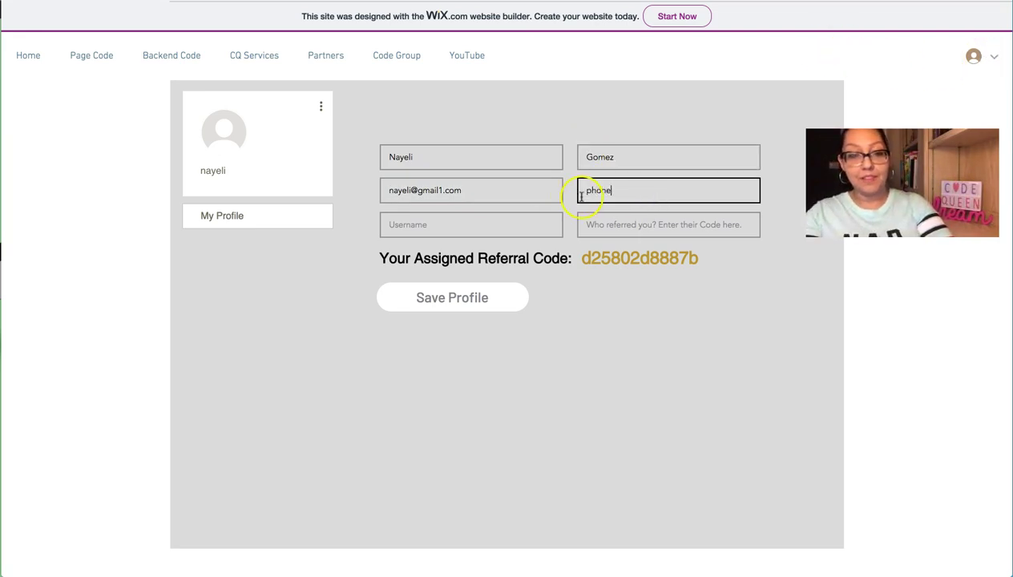
{"action": "left_click", "coordinate": [497, 224]}
{"action": "type", "text": "12"}
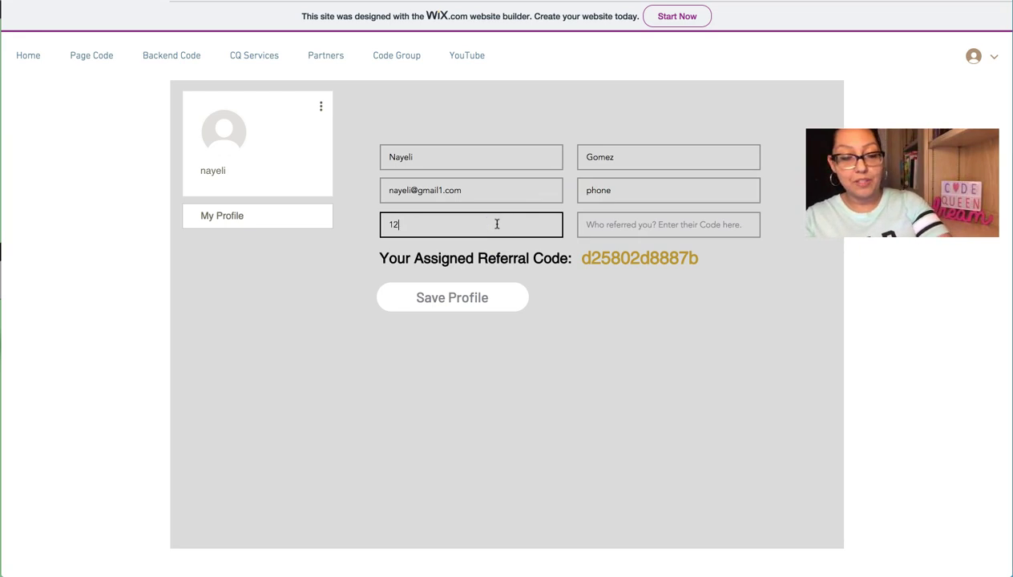
{"action": "type", "text": "3"}
{"action": "left_click", "coordinate": [606, 222]}
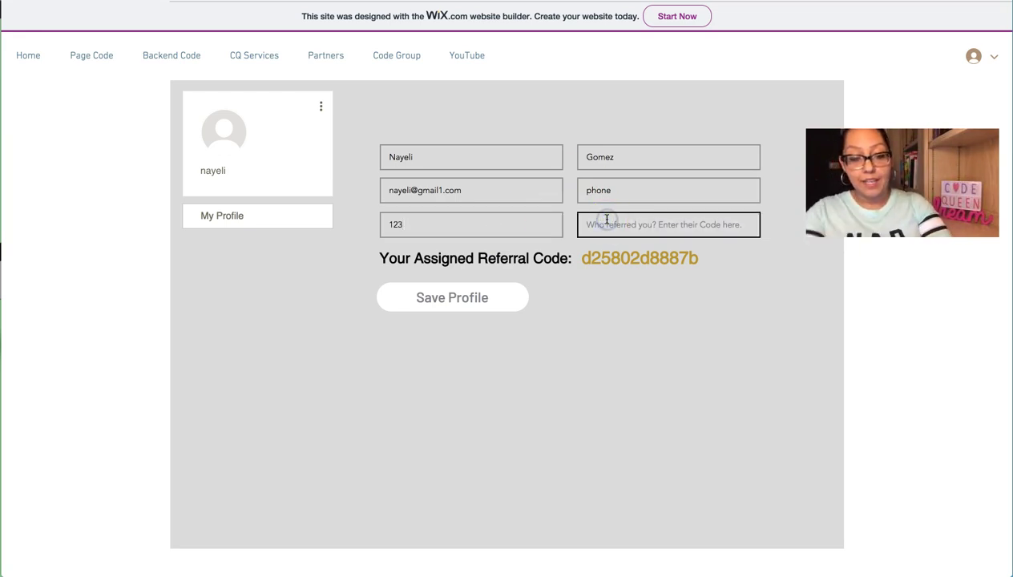
{"action": "type", "text": "123456"}
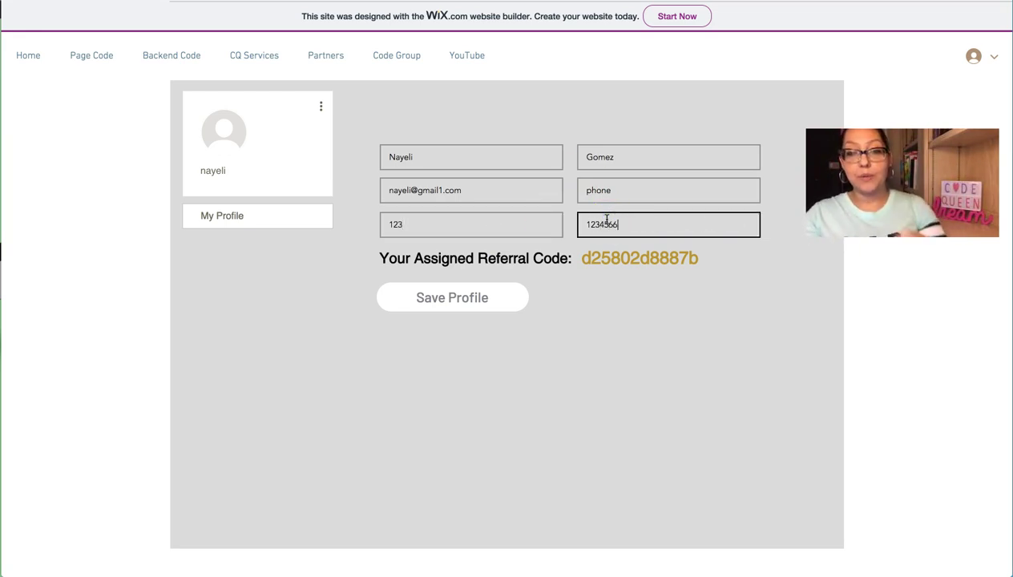
{"action": "type", "text": "6"}
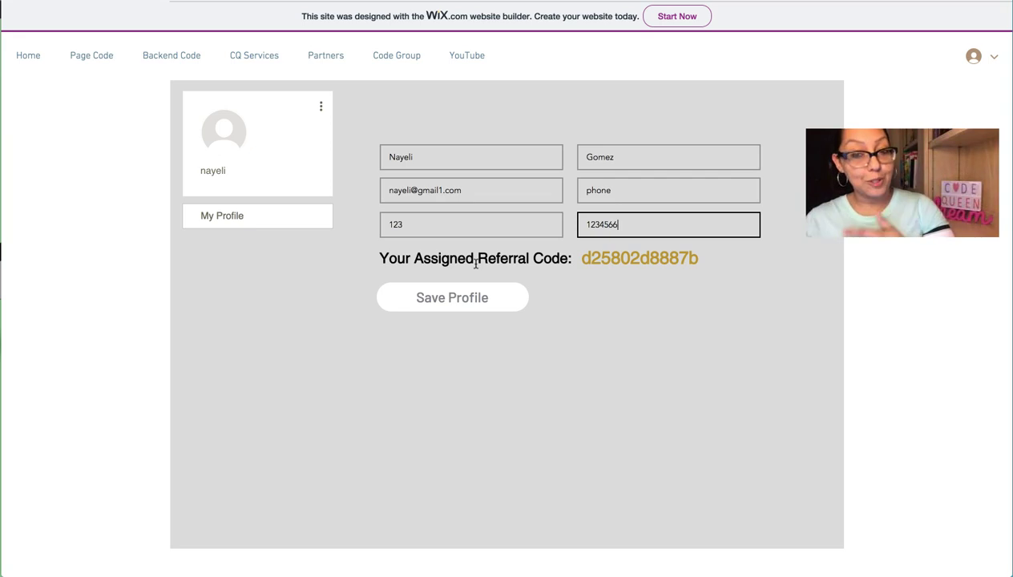
{"action": "left_click", "coordinate": [472, 296]}
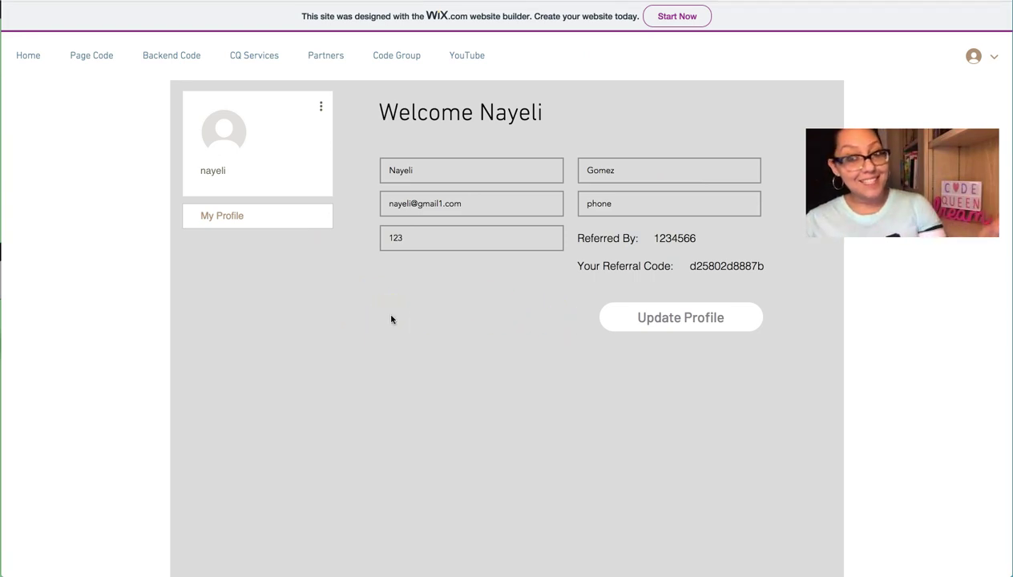
Step: Try updating the username to 1234, see it rejected as taken, then resubmit with 123
{"action": "left_click", "coordinate": [426, 238]}
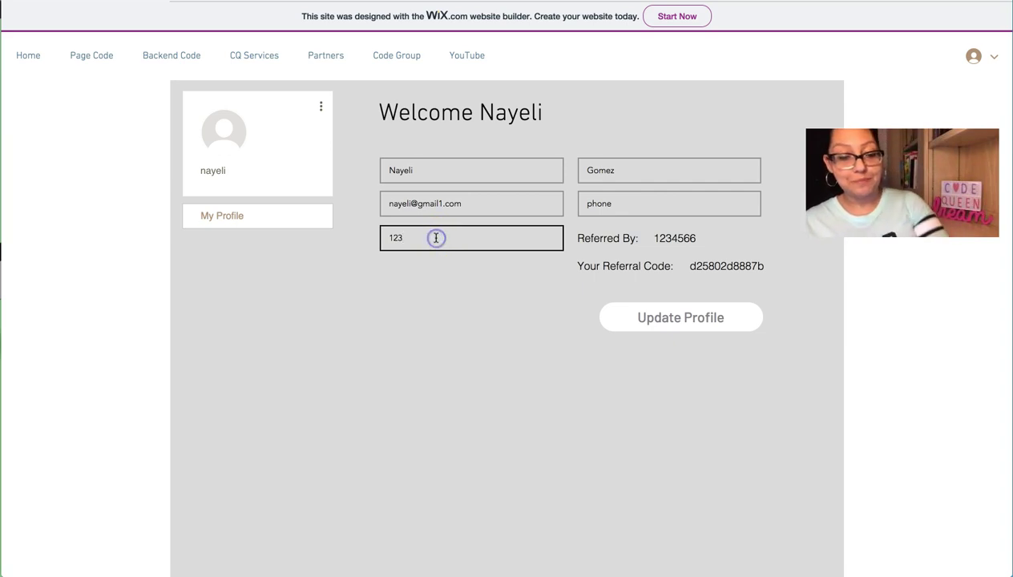
{"action": "type", "text": "4"}
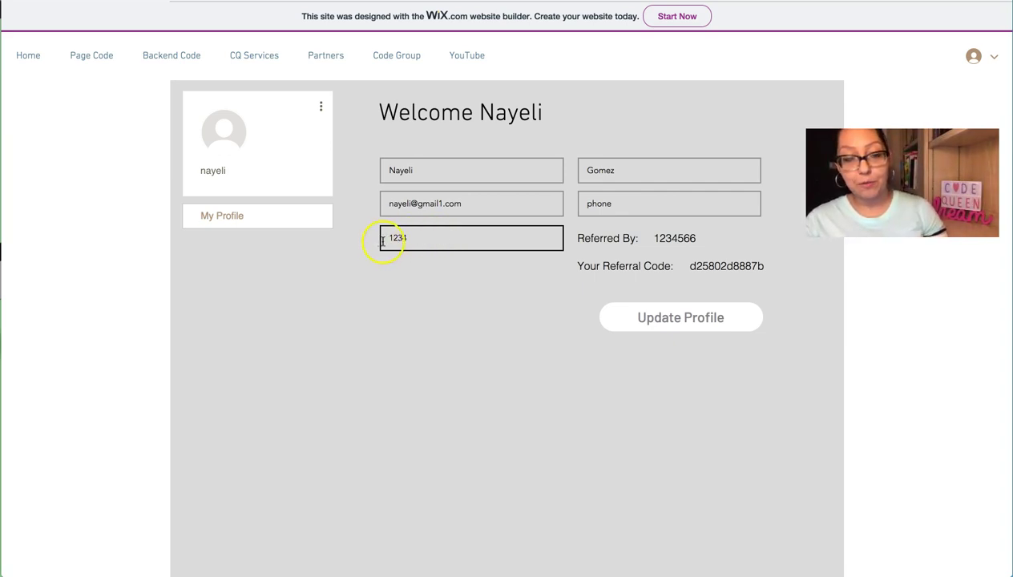
{"action": "left_click", "coordinate": [662, 320]}
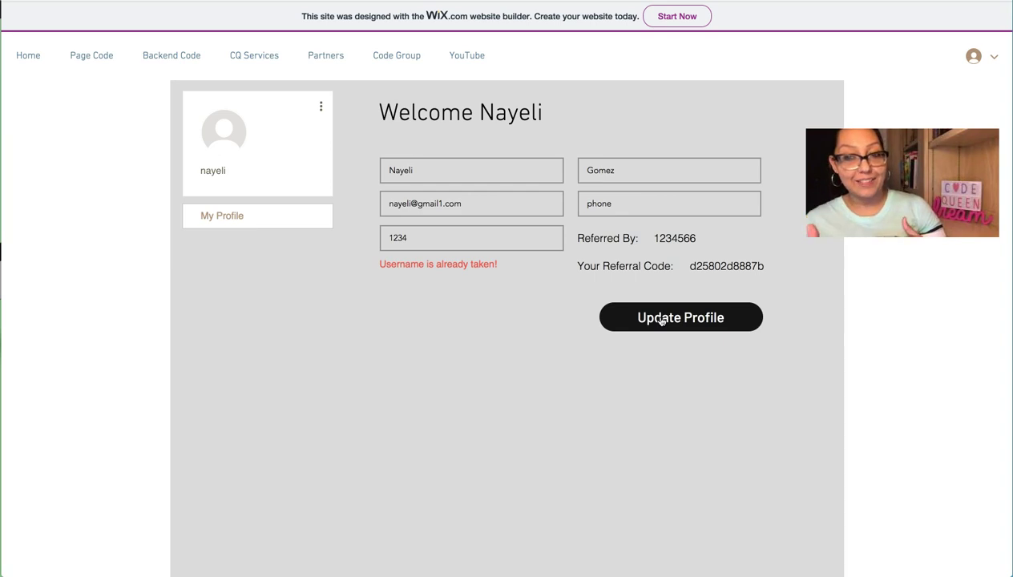
{"action": "left_click", "coordinate": [505, 233]}
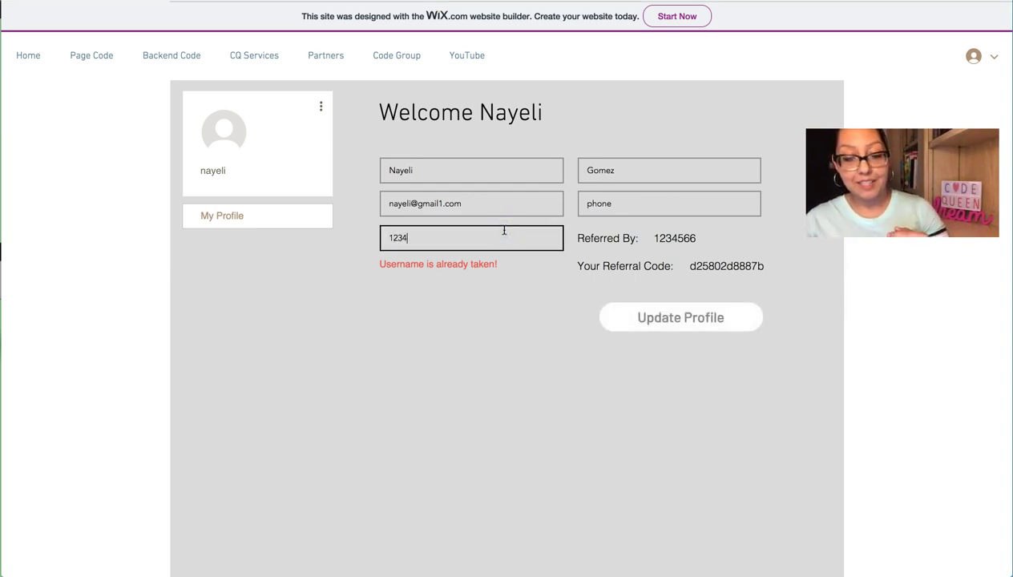
{"action": "left_click", "coordinate": [586, 289]}
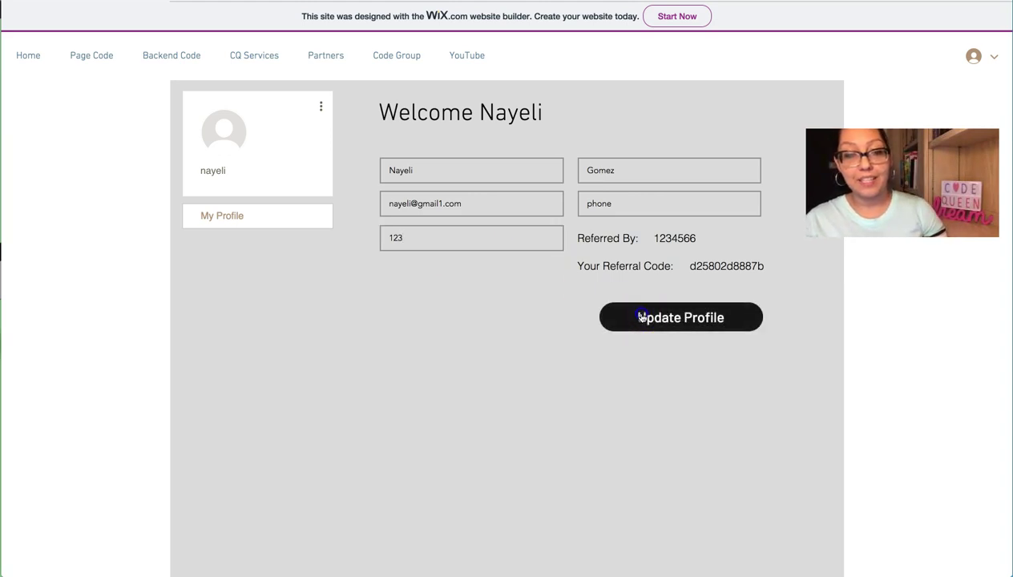
{"action": "left_click", "coordinate": [646, 316]}
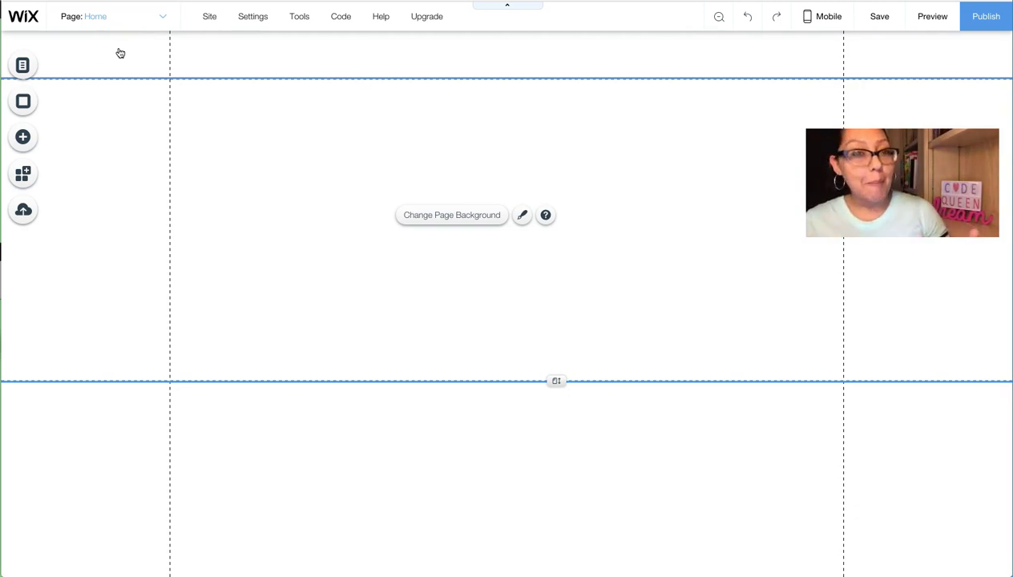
Step: Add a Member's Area from the Add panel, dismiss its welcome dialog, and select the My Account form
{"action": "left_click", "coordinate": [132, 137]}
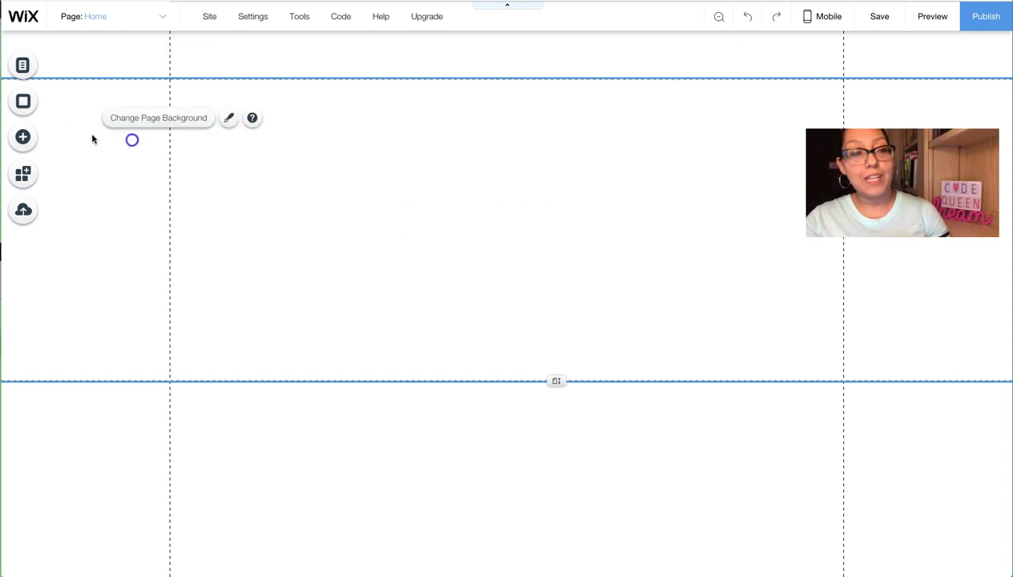
{"action": "left_click", "coordinate": [21, 139]}
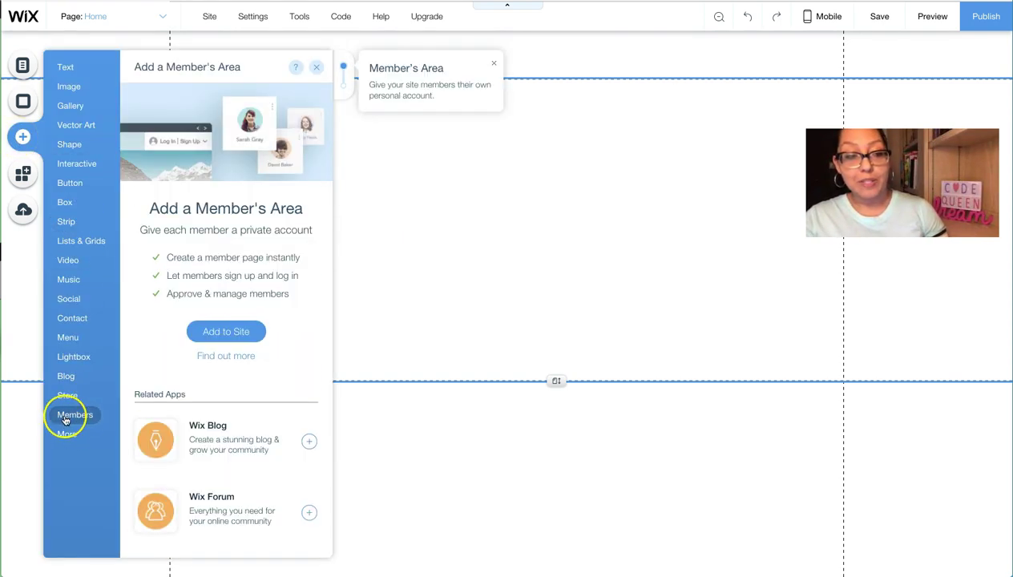
{"action": "left_click", "coordinate": [217, 337]}
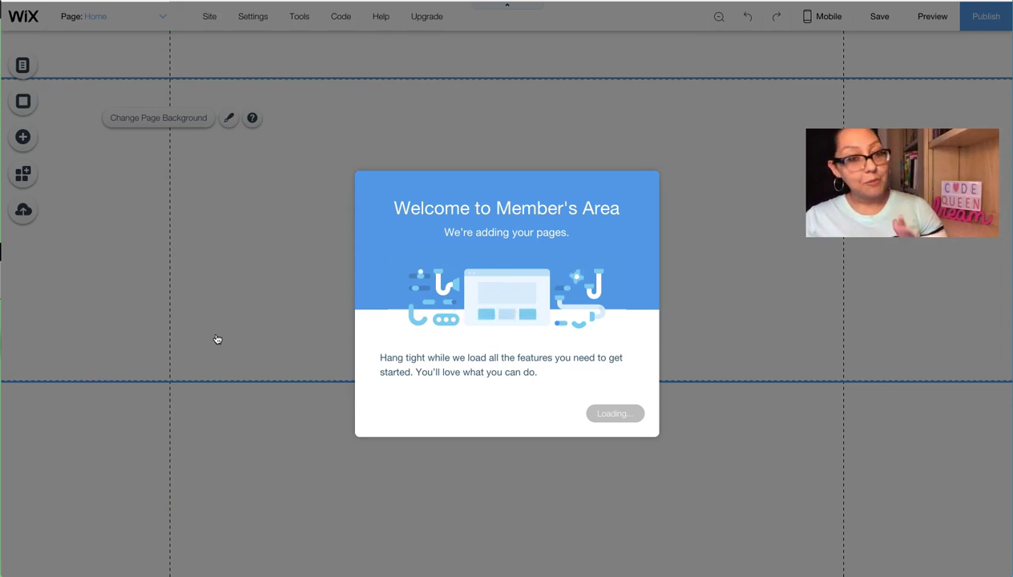
{"action": "left_click_drag", "start_coordinate": [215, 344], "coordinate": [212, 459]}
{"action": "left_click", "coordinate": [603, 413]}
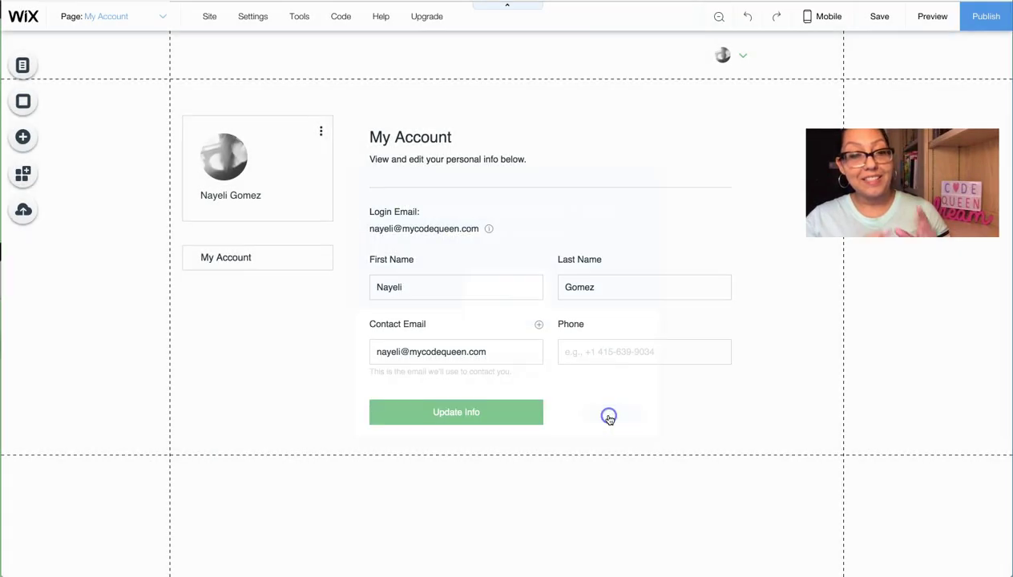
{"action": "left_click", "coordinate": [549, 312]}
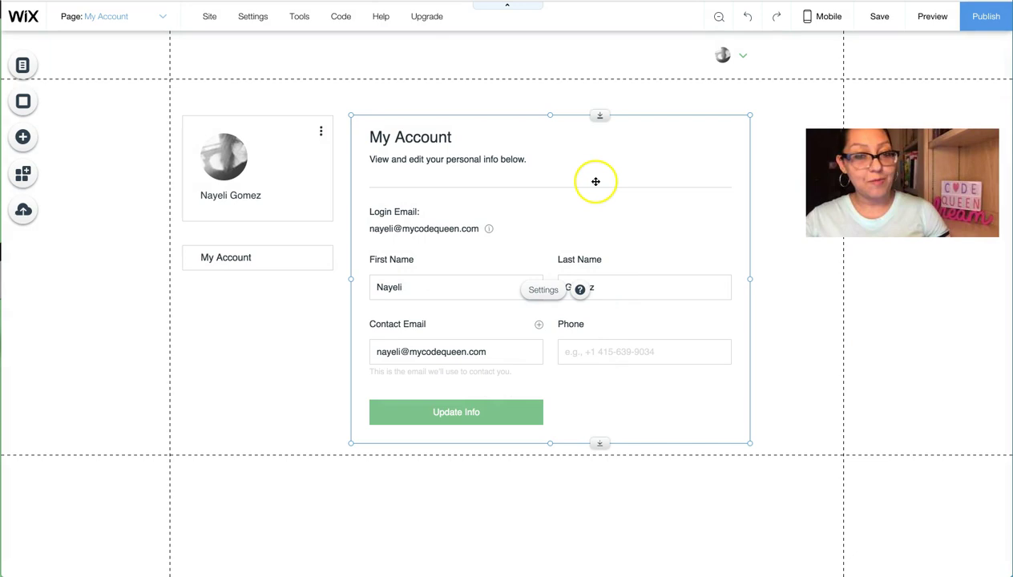
Step: Turn on developer tools and set the memberInfo1 form to Hidden on load
{"action": "mouse_move", "coordinate": [340, 18]}
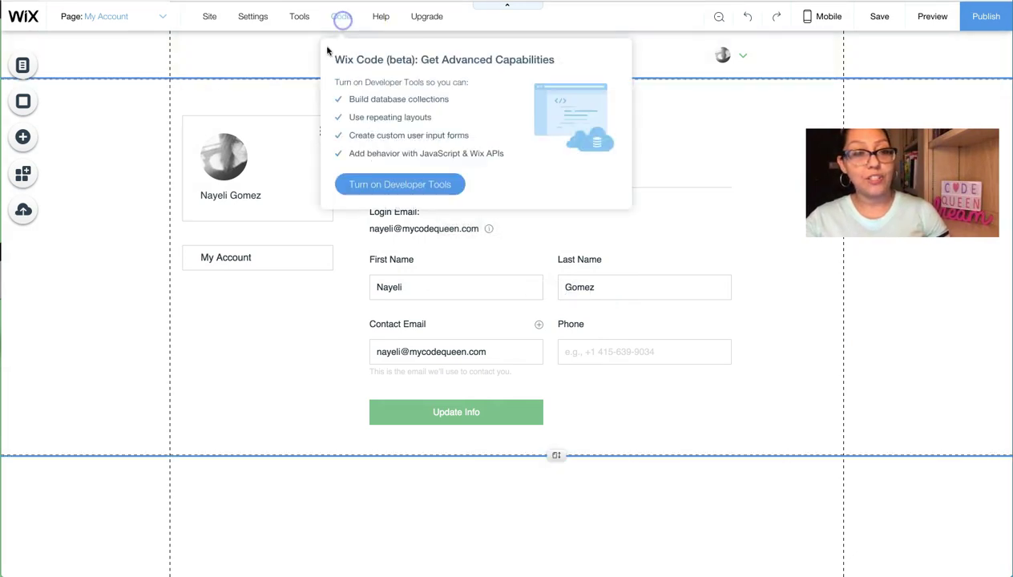
{"action": "left_click", "coordinate": [369, 176]}
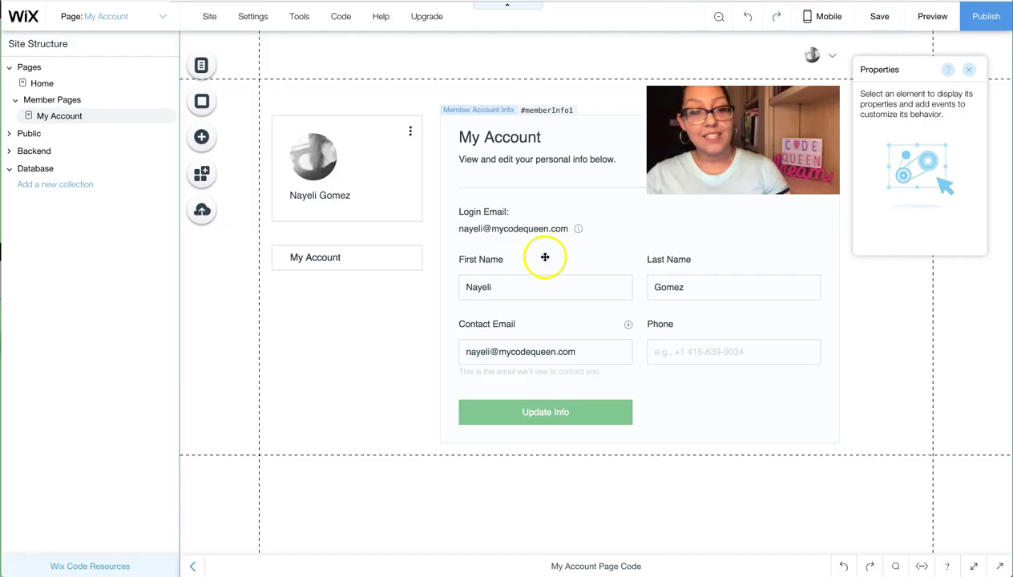
{"action": "left_click", "coordinate": [542, 253]}
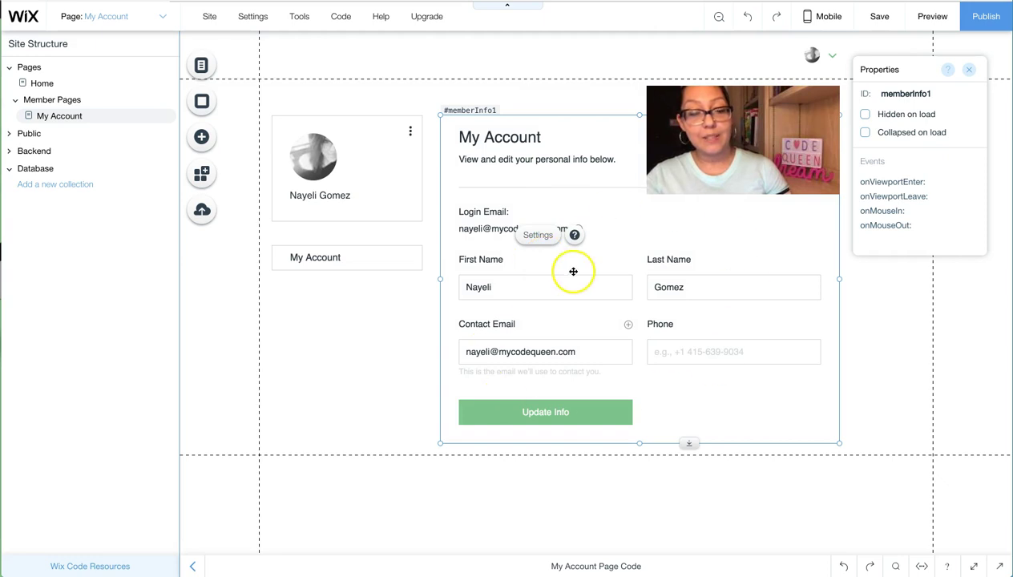
{"action": "left_click", "coordinate": [864, 115]}
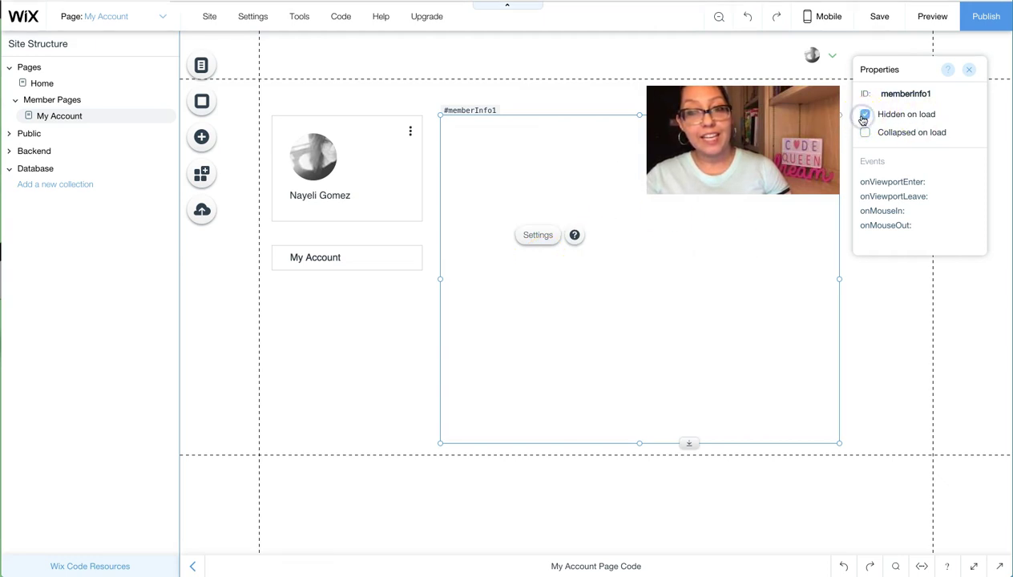
Step: Shrink the member info form, move it to the page's left edge, and dismiss the gridlines warning
{"action": "left_click_drag", "start_coordinate": [839, 279], "coordinate": [531, 222]}
{"action": "left_click_drag", "start_coordinate": [486, 443], "coordinate": [486, 242]}
{"action": "left_click_drag", "start_coordinate": [481, 200], "coordinate": [206, 223]}
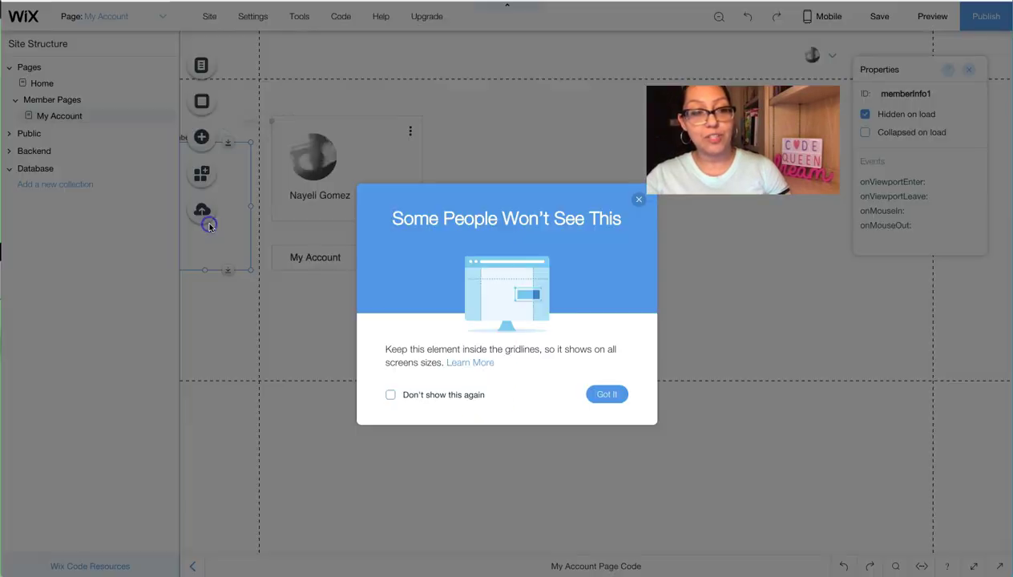
{"action": "left_click", "coordinate": [611, 394]}
{"action": "left_click", "coordinate": [378, 294]}
{"action": "left_click", "coordinate": [570, 293]}
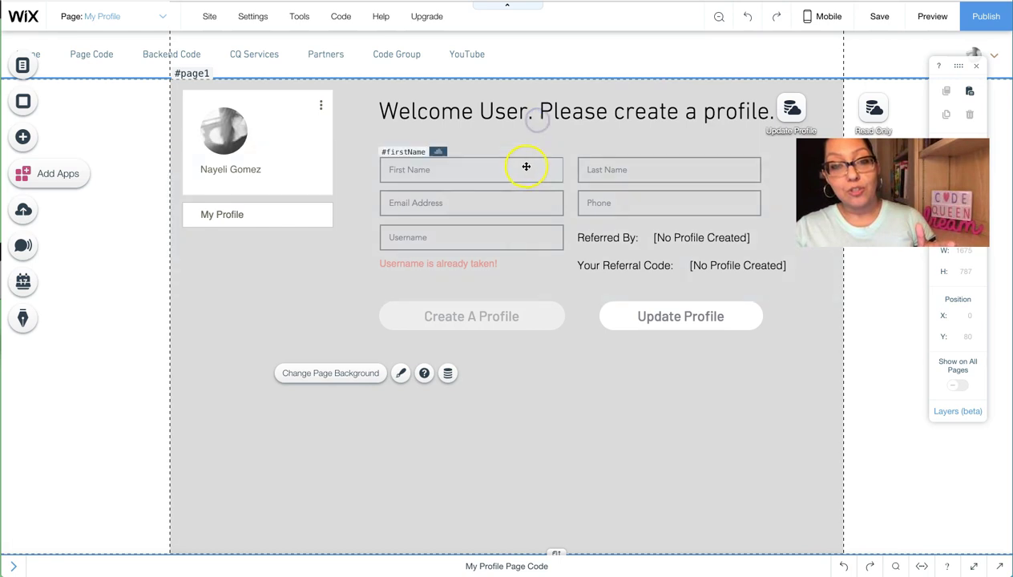
Step: Inspect the First Name, Last Name, Email, Phone and Username inputs, then open the Update Profile dataset's settings
{"action": "double_click", "coordinate": [495, 165]}
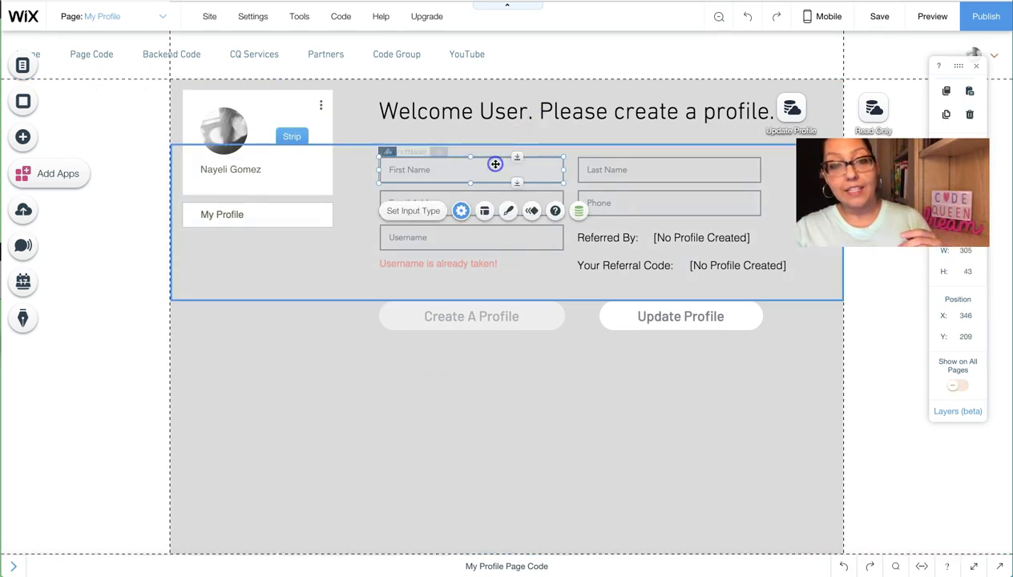
{"action": "left_click", "coordinate": [594, 166]}
{"action": "left_click", "coordinate": [543, 204]}
{"action": "left_click", "coordinate": [595, 205]}
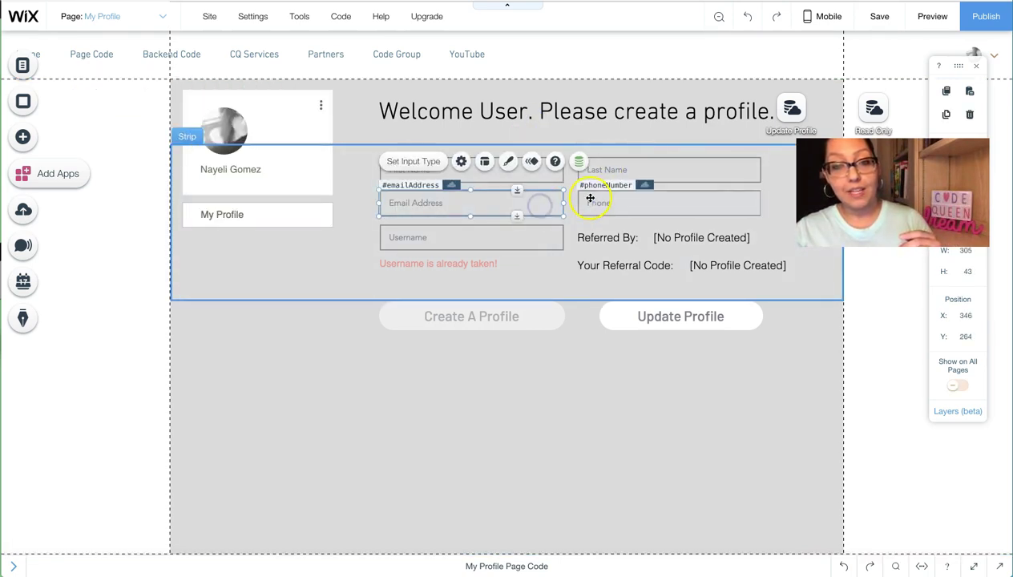
{"action": "left_click", "coordinate": [544, 231]}
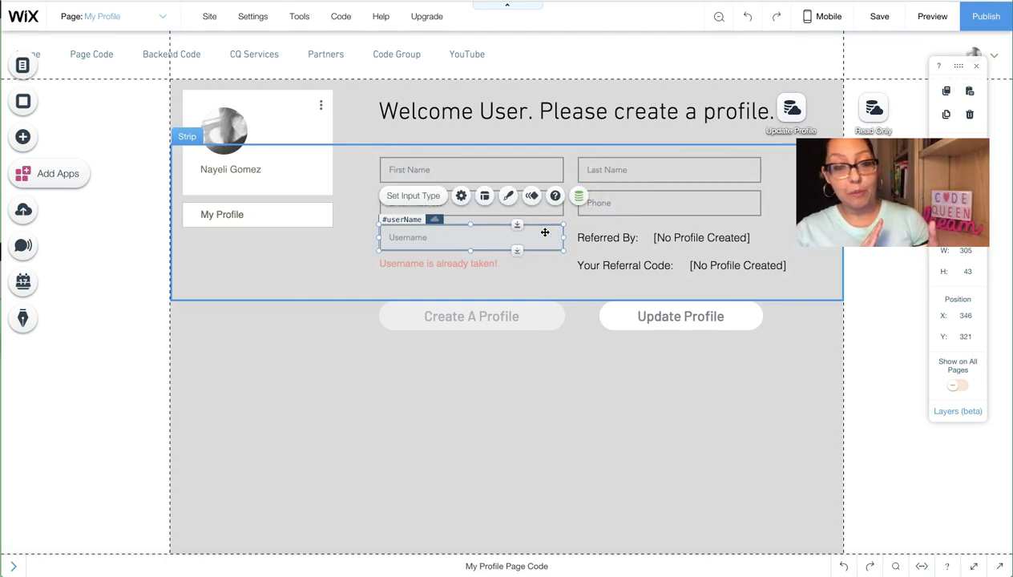
{"action": "left_click", "coordinate": [790, 109]}
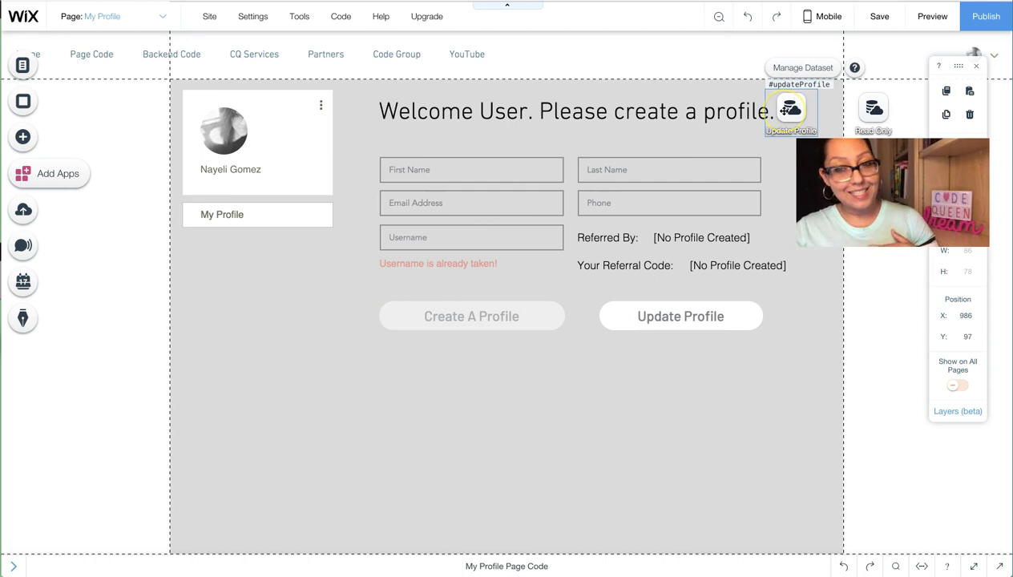
{"action": "left_click", "coordinate": [794, 69]}
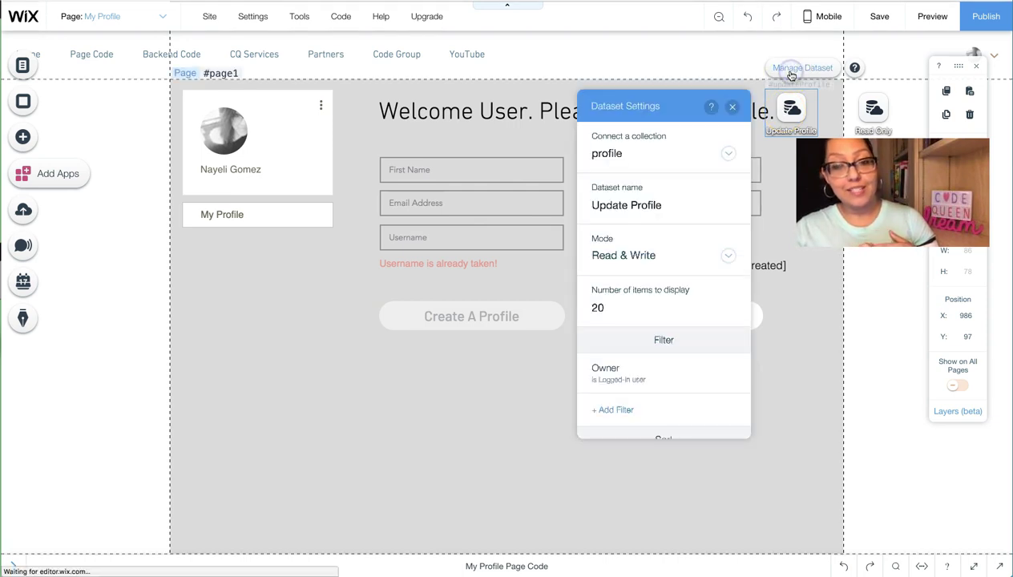
Step: Edit the Owner filter, keep Owner as its field, and close the filter editor and Dataset Settings
{"action": "left_click", "coordinate": [644, 215]}
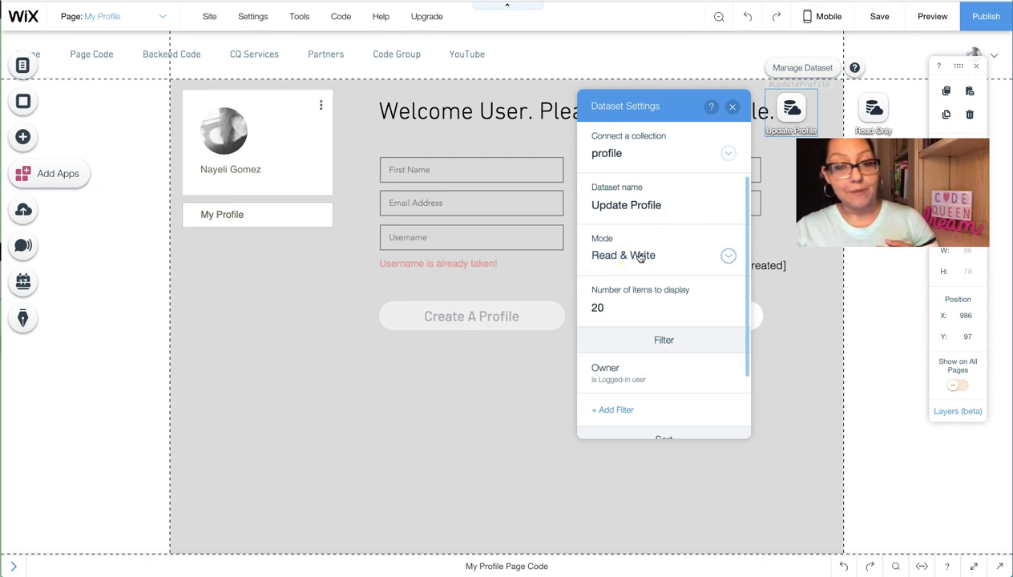
{"action": "mouse_move", "coordinate": [617, 373]}
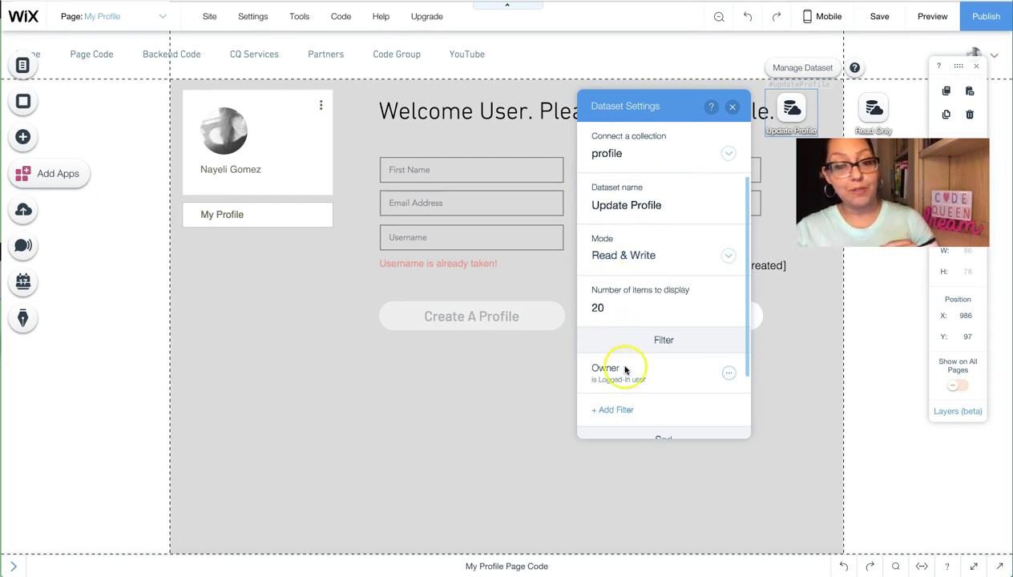
{"action": "left_click", "coordinate": [728, 377]}
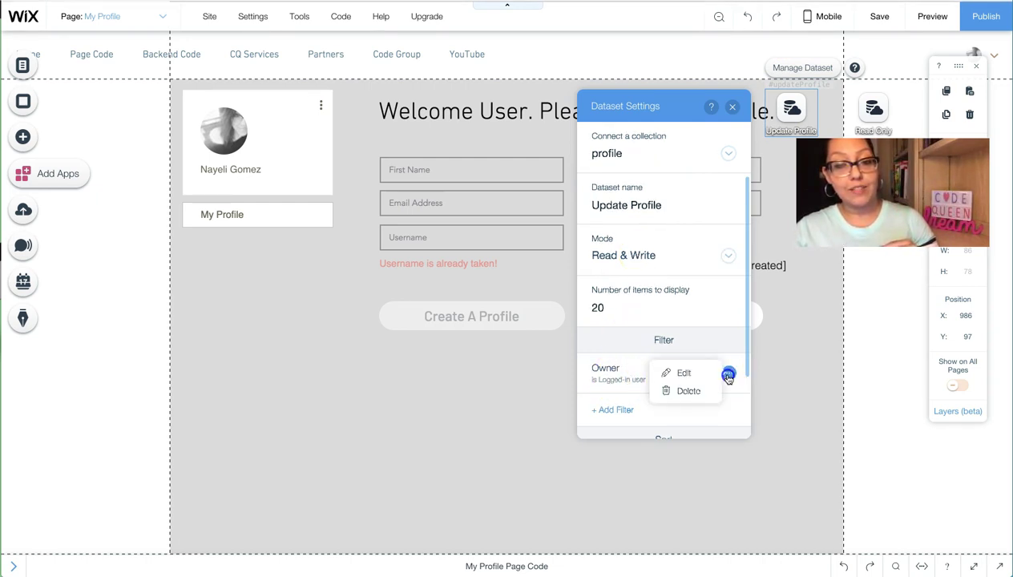
{"action": "left_click", "coordinate": [708, 375]}
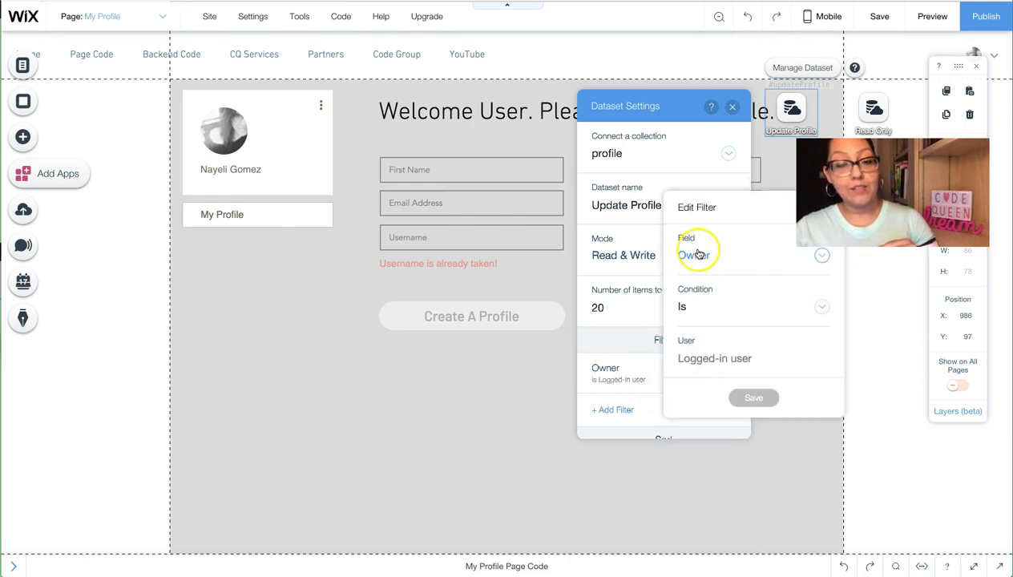
{"action": "left_click", "coordinate": [691, 255]}
{"action": "scroll", "coordinate": [718, 381], "scroll_direction": "down", "scroll_amount": 2}
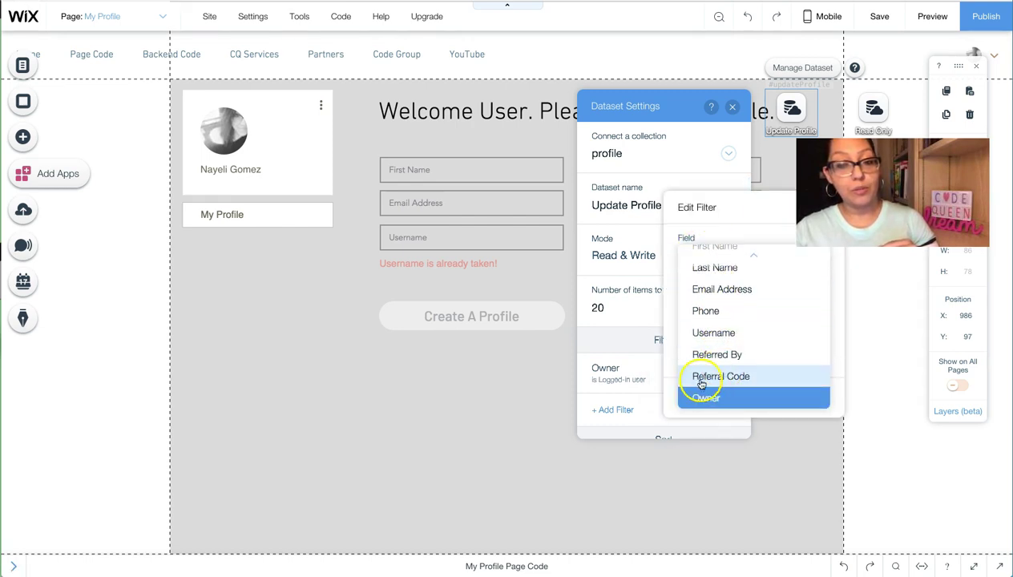
{"action": "left_click", "coordinate": [714, 400]}
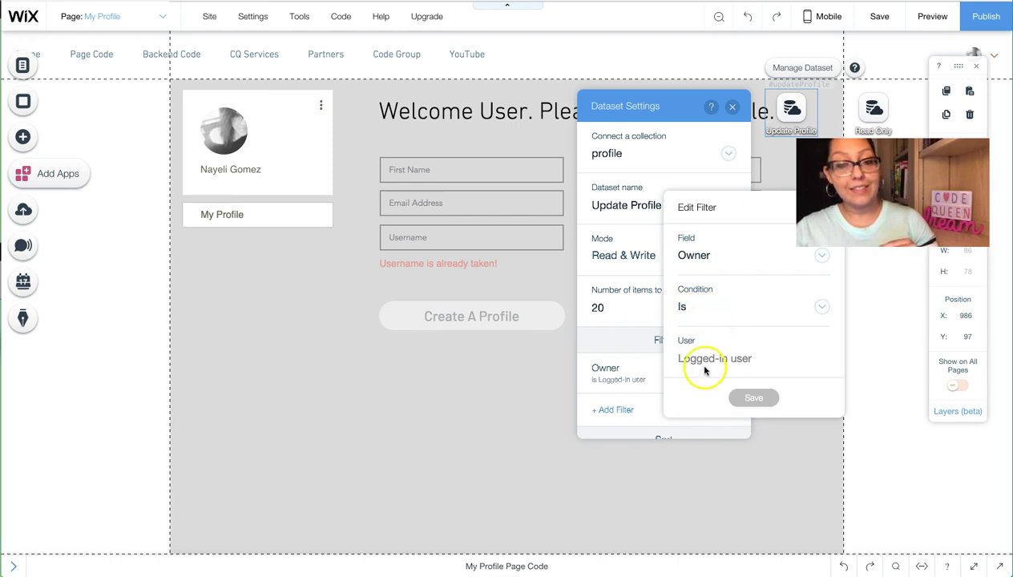
{"action": "left_click_drag", "start_coordinate": [751, 205], "coordinate": [707, 203]}
{"action": "left_click", "coordinate": [775, 210]}
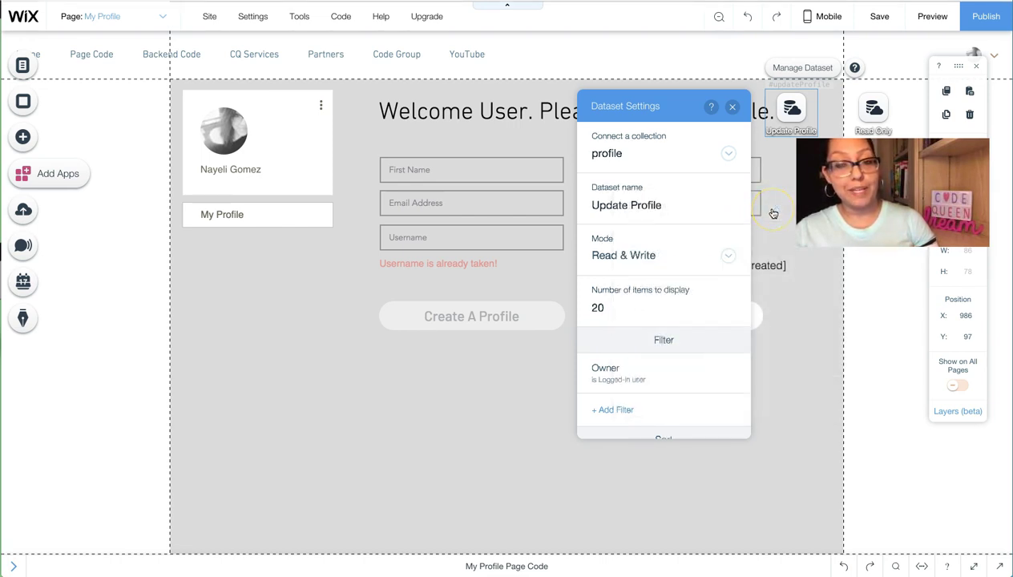
{"action": "left_click", "coordinate": [732, 107]}
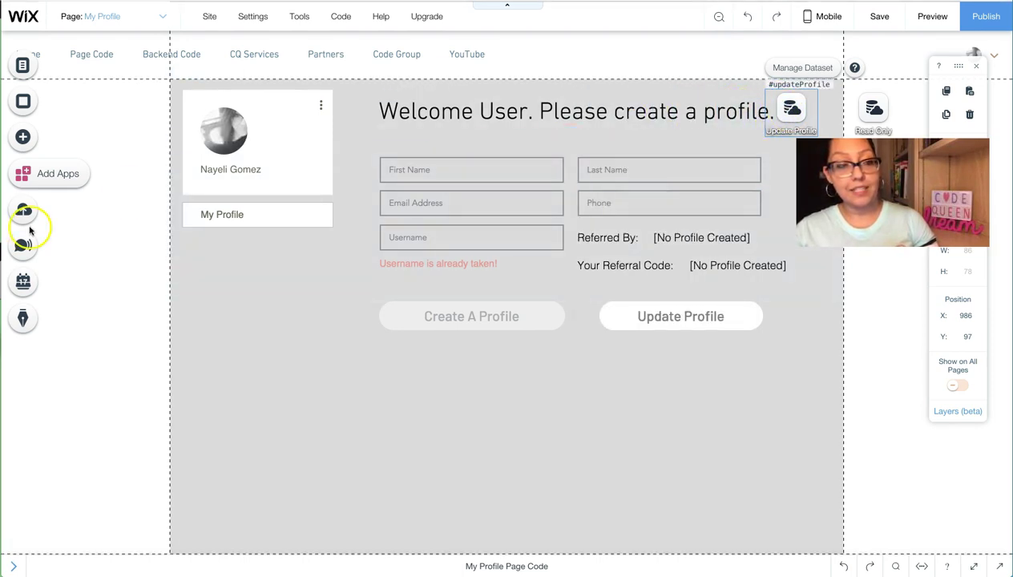
Step: Open the profile collection under Site Structure's Database and choose Edit Permissions from its gear
{"action": "left_click", "coordinate": [13, 569]}
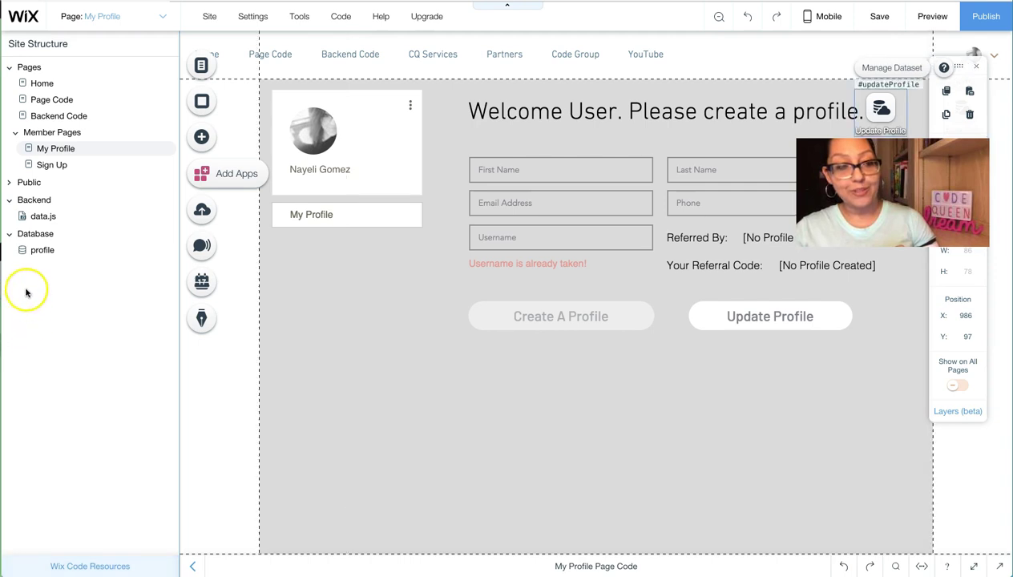
{"action": "left_click", "coordinate": [40, 250]}
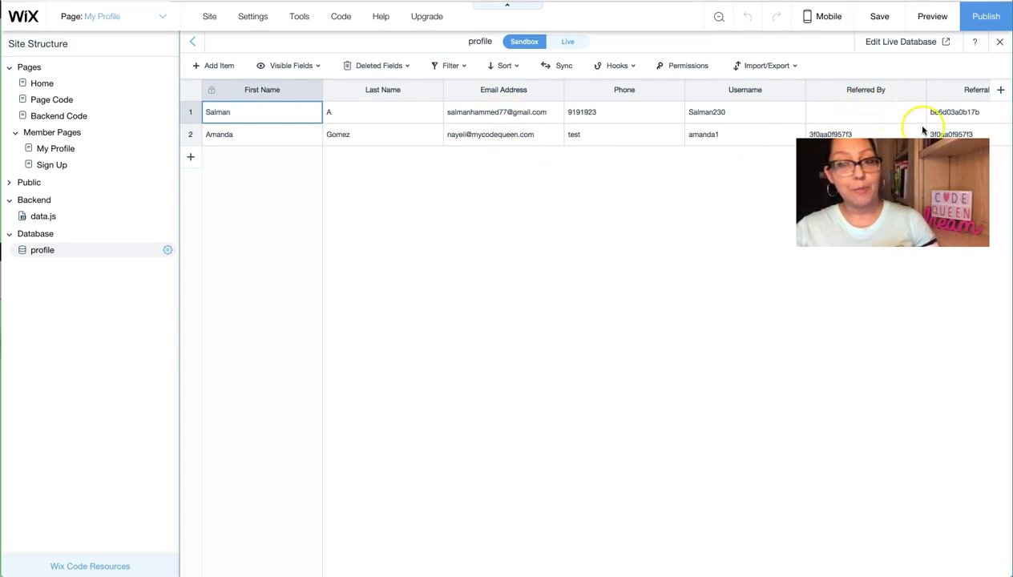
{"action": "left_click", "coordinate": [165, 250]}
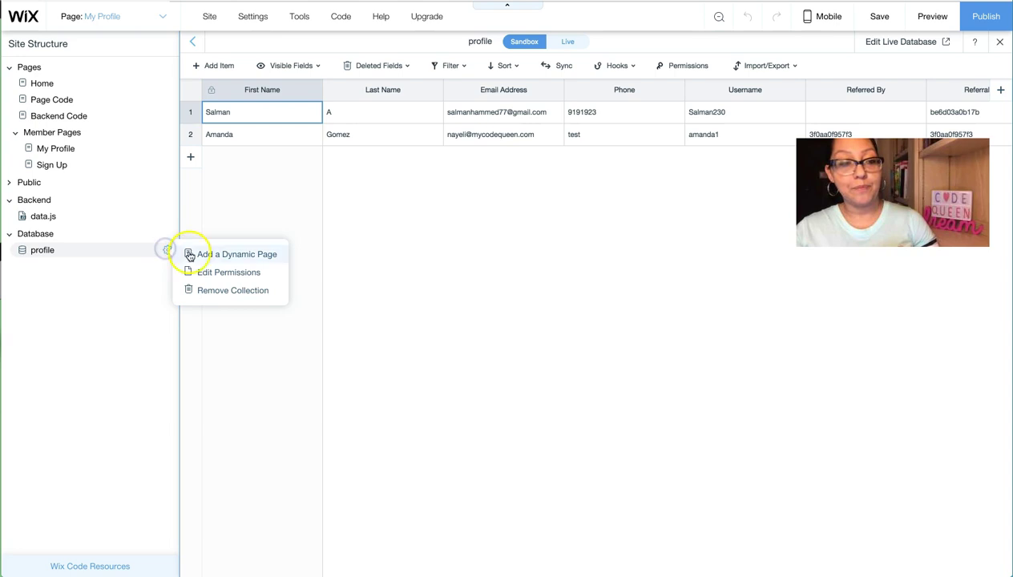
{"action": "left_click", "coordinate": [217, 273]}
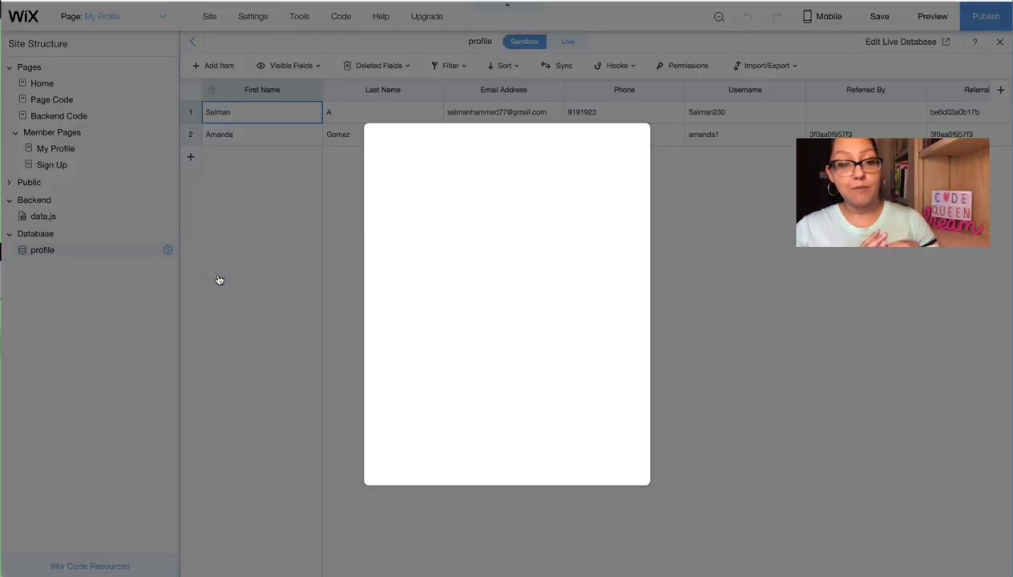